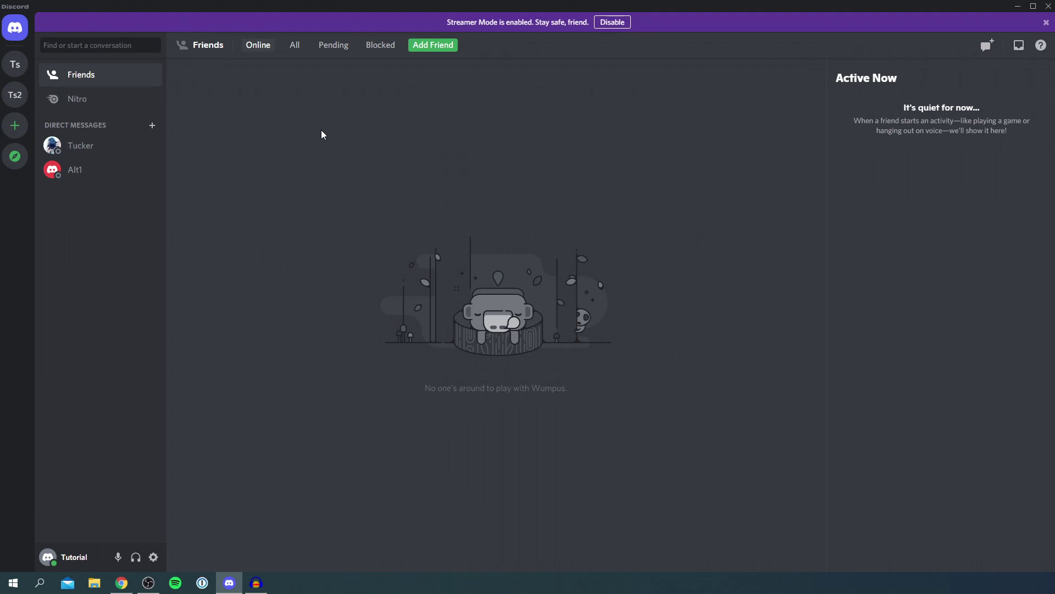
{"action": "left_click", "coordinate": [14, 65]}
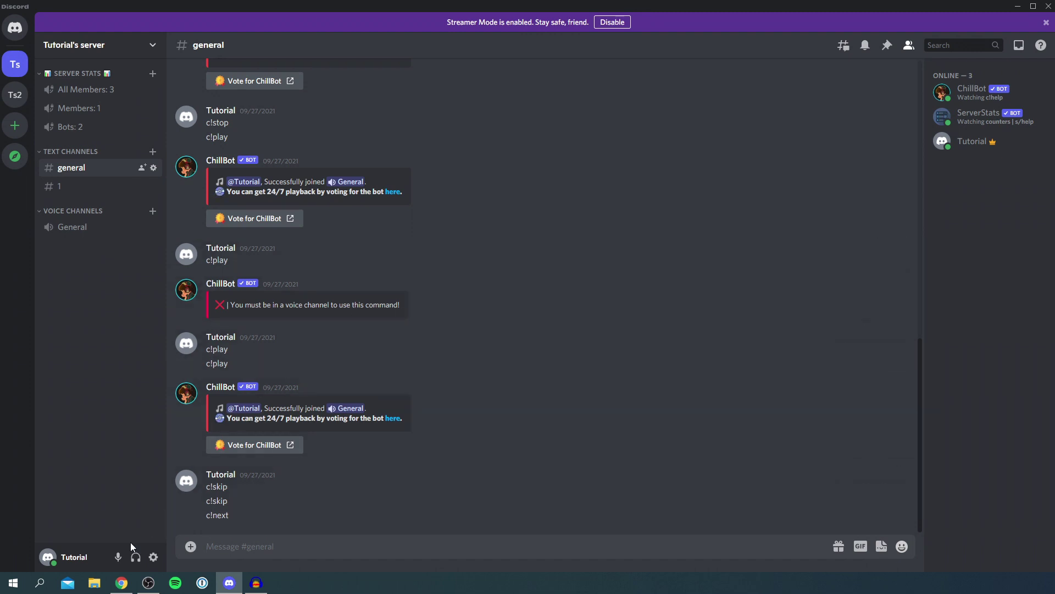
{"action": "left_click", "coordinate": [122, 583]}
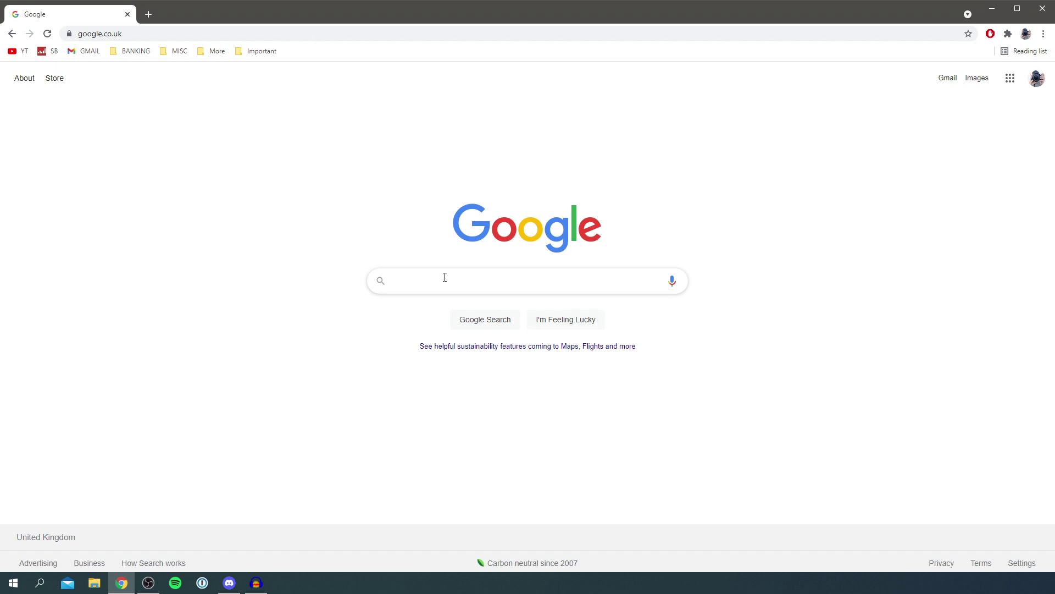
Step: Google 'top.gg' and open the 'Discover | Discord Bots | Top.gg' result
{"action": "type", "text": "top"}
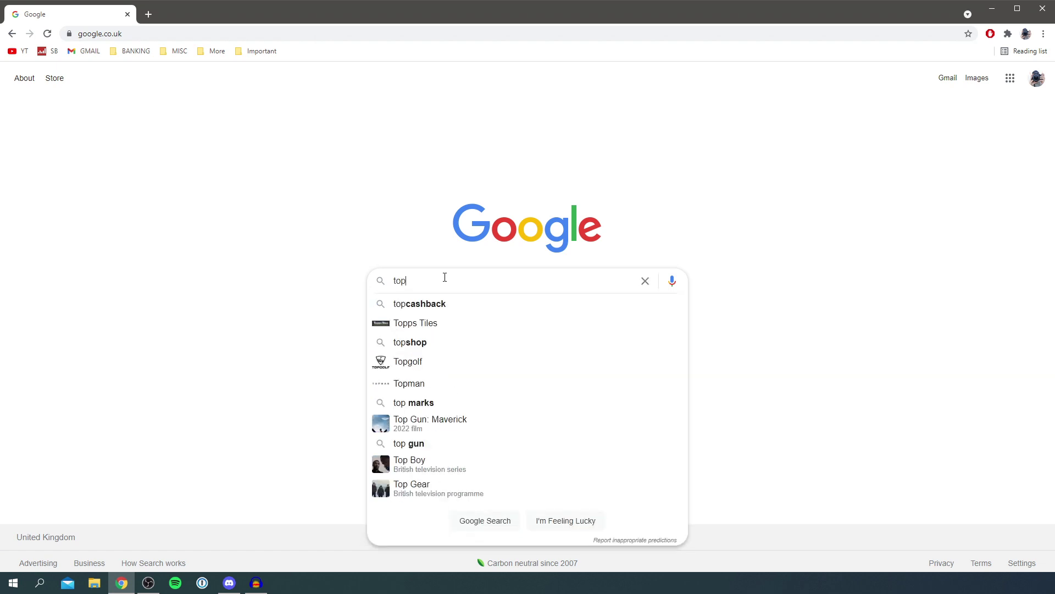
{"action": "type", "text": ".gg"}
{"action": "key", "text": "Return"}
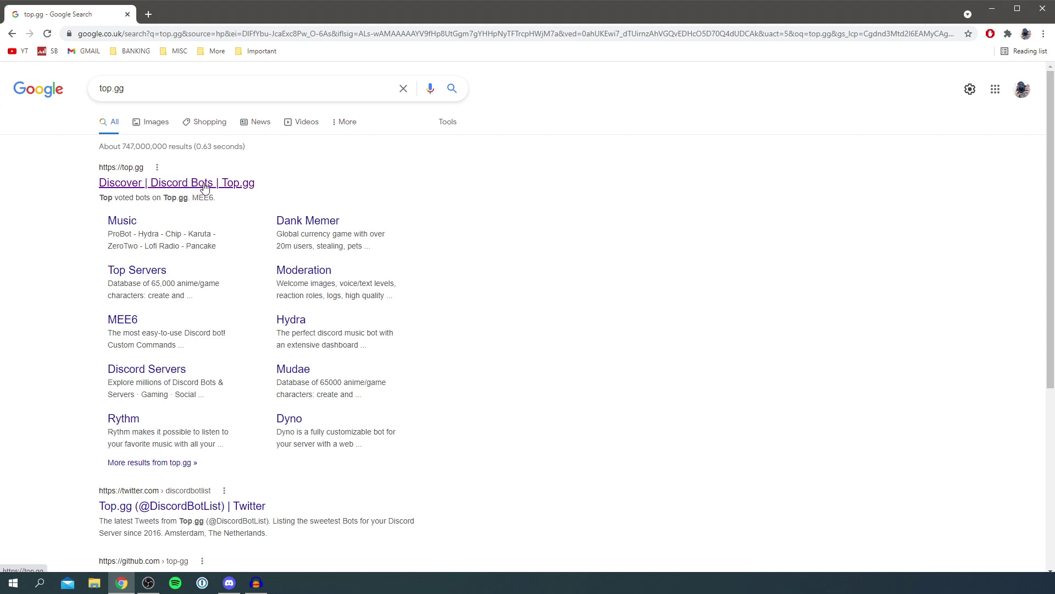
{"action": "left_click", "coordinate": [204, 187]}
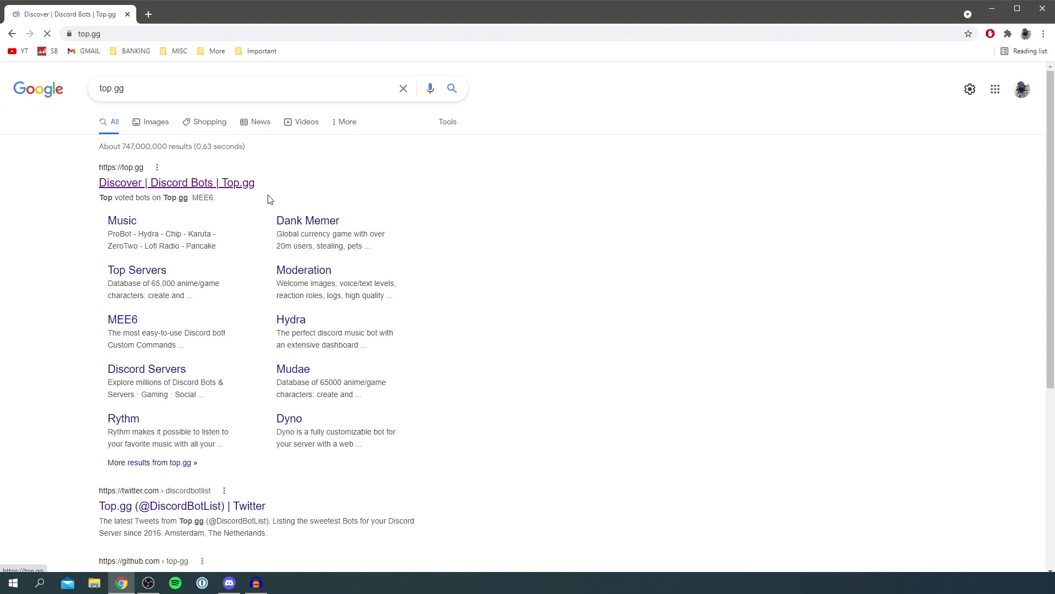
Step: Scroll through the Top Bots section of Top.gg's explore page
{"action": "scroll", "coordinate": [209, 245], "scroll_direction": "down", "scroll_amount": 1}
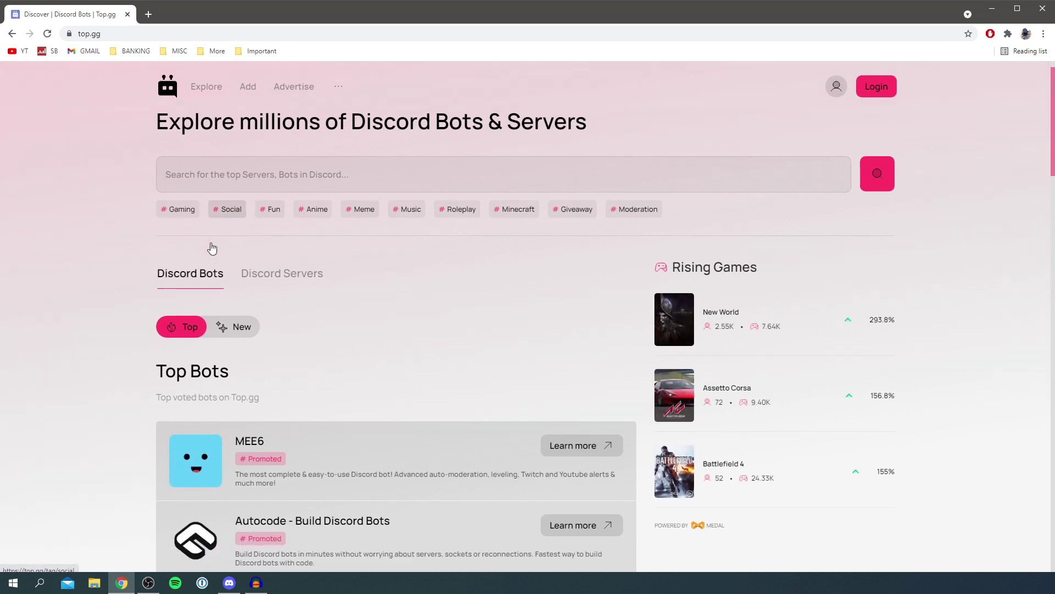
{"action": "scroll", "coordinate": [211, 245], "scroll_direction": "down", "scroll_amount": 2}
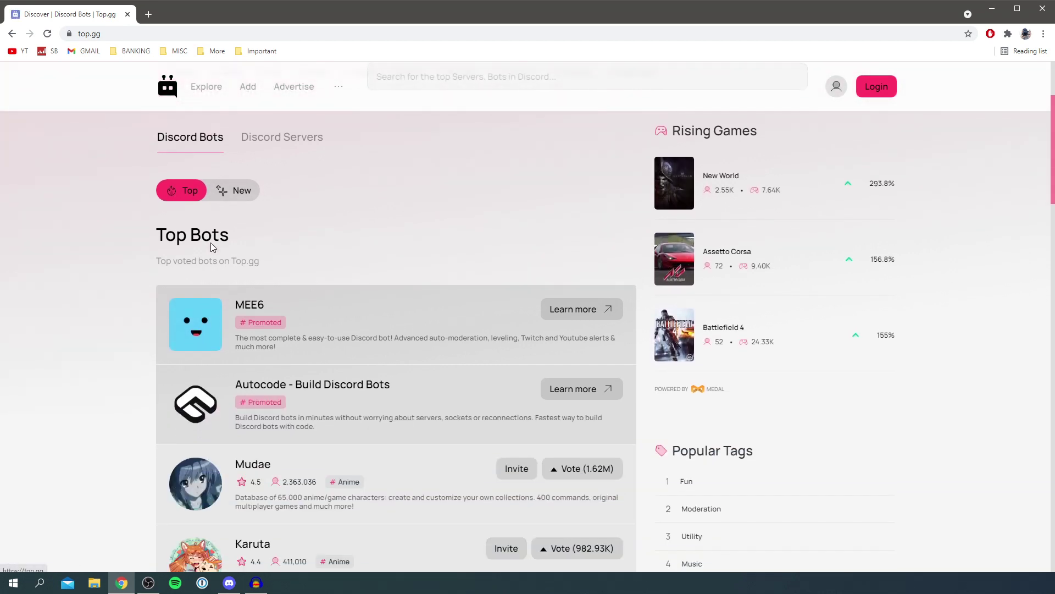
{"action": "scroll", "coordinate": [212, 247], "scroll_direction": "down", "scroll_amount": 1}
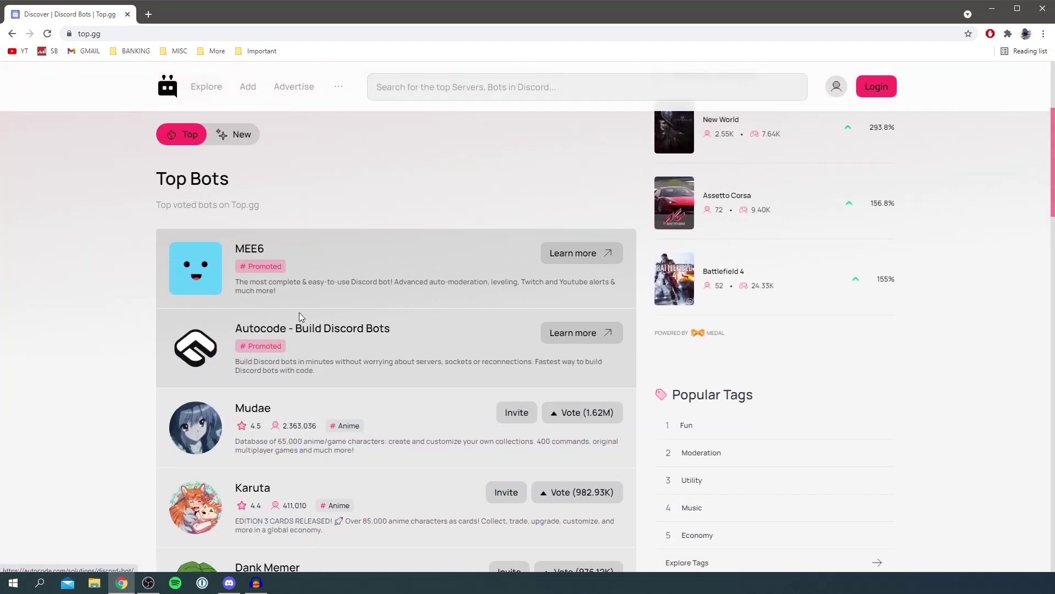
{"action": "scroll", "coordinate": [300, 313], "scroll_direction": "down", "scroll_amount": 3}
{"action": "scroll", "coordinate": [299, 313], "scroll_direction": "down", "scroll_amount": 3}
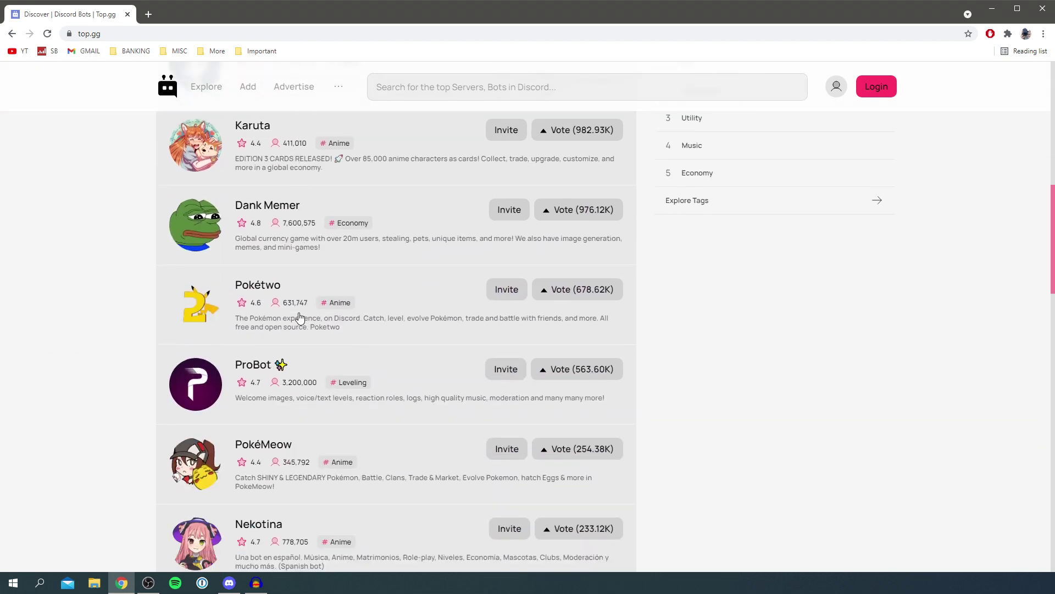
{"action": "scroll", "coordinate": [346, 351], "scroll_direction": "down", "scroll_amount": 3}
{"action": "scroll", "coordinate": [244, 368], "scroll_direction": "up", "scroll_amount": 10}
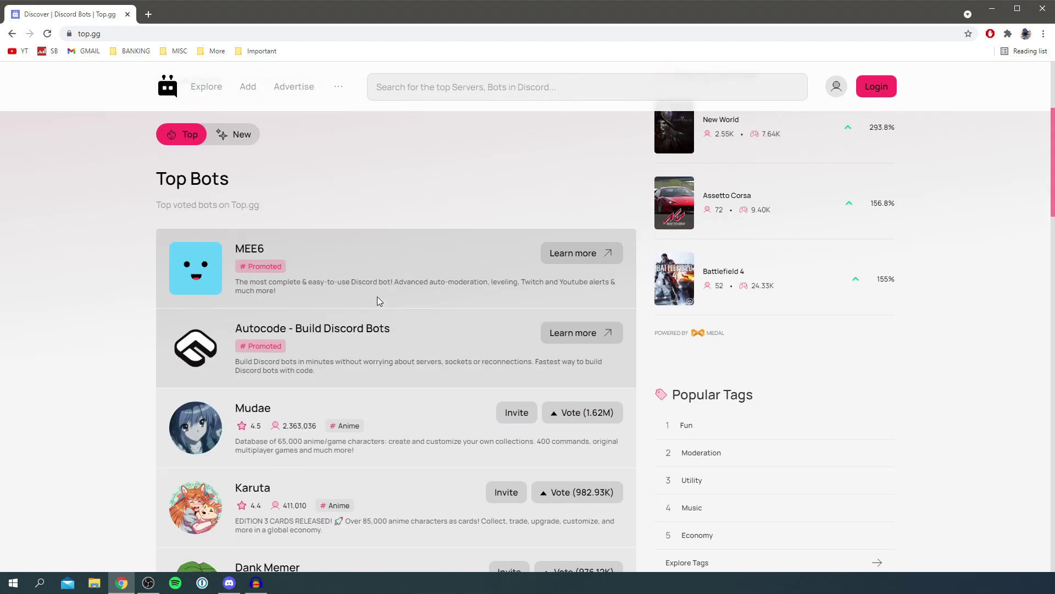
{"action": "scroll", "coordinate": [275, 286], "scroll_direction": "down", "scroll_amount": 9}
{"action": "scroll", "coordinate": [272, 297], "scroll_direction": "down", "scroll_amount": 8}
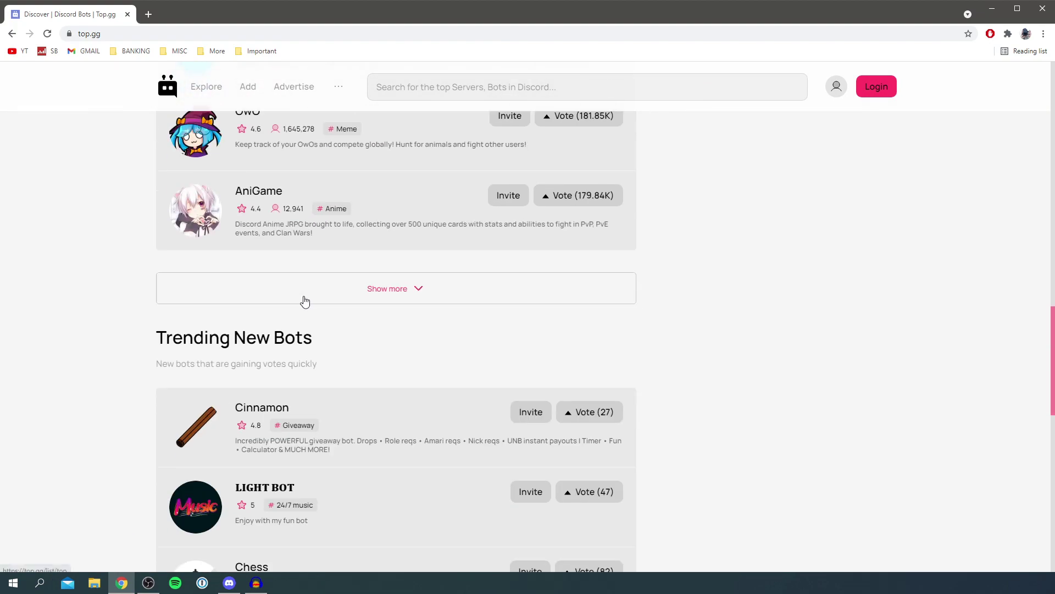
Step: Show the full top-voted list of 27696 bots, led by Mudae
{"action": "left_click", "coordinate": [388, 291]}
{"action": "scroll", "coordinate": [377, 302], "scroll_direction": "down", "scroll_amount": 13}
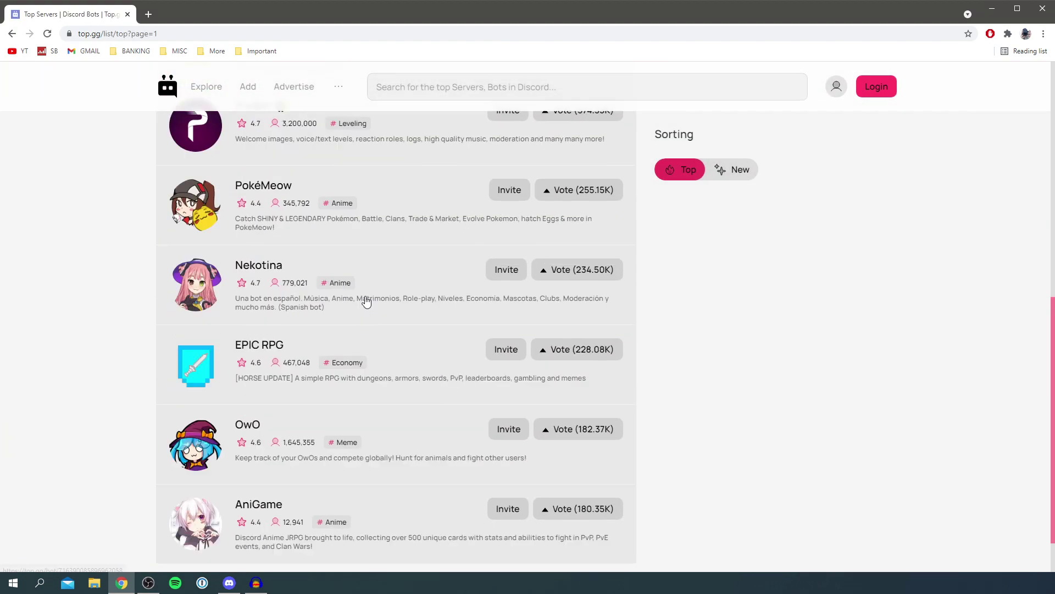
{"action": "scroll", "coordinate": [318, 383], "scroll_direction": "down", "scroll_amount": 3}
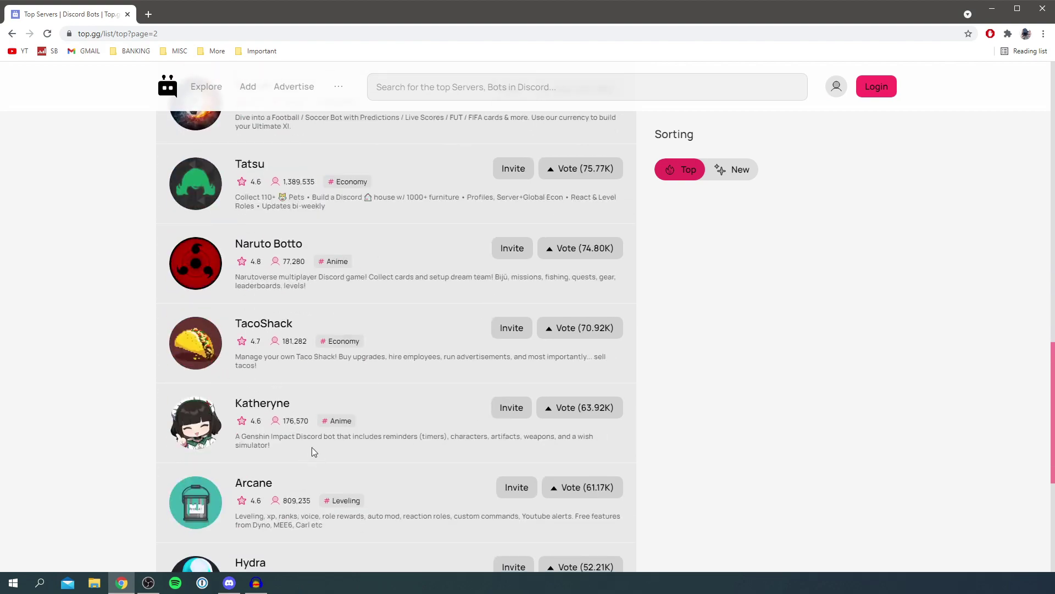
{"action": "scroll", "coordinate": [308, 392], "scroll_direction": "up", "scroll_amount": 10}
{"action": "scroll", "coordinate": [308, 391], "scroll_direction": "up", "scroll_amount": 9}
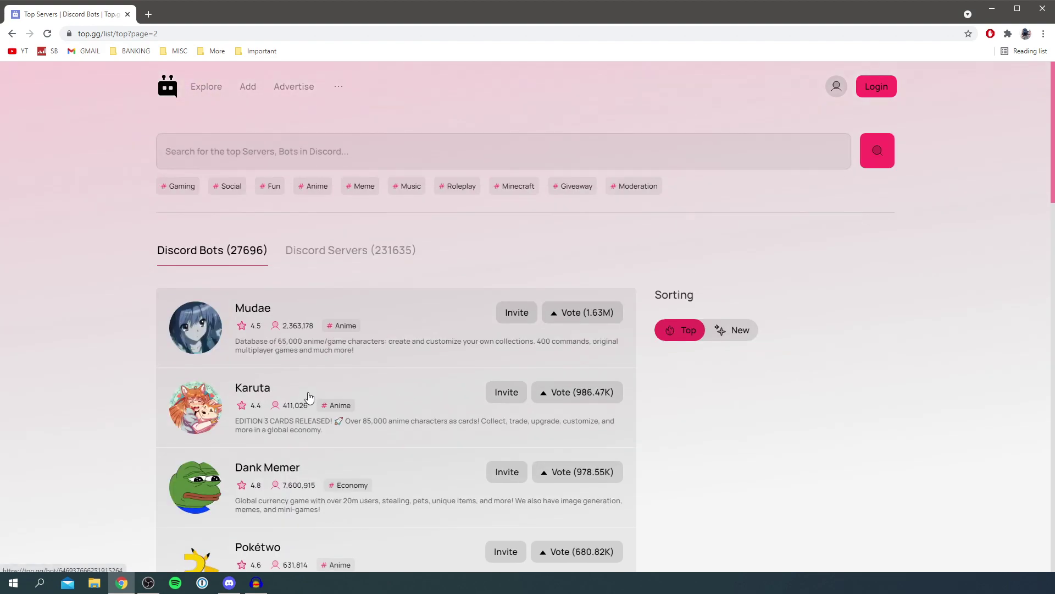
Step: Search Top.gg for 'dyno' and open the Dyno bot's page
{"action": "left_click", "coordinate": [276, 140]}
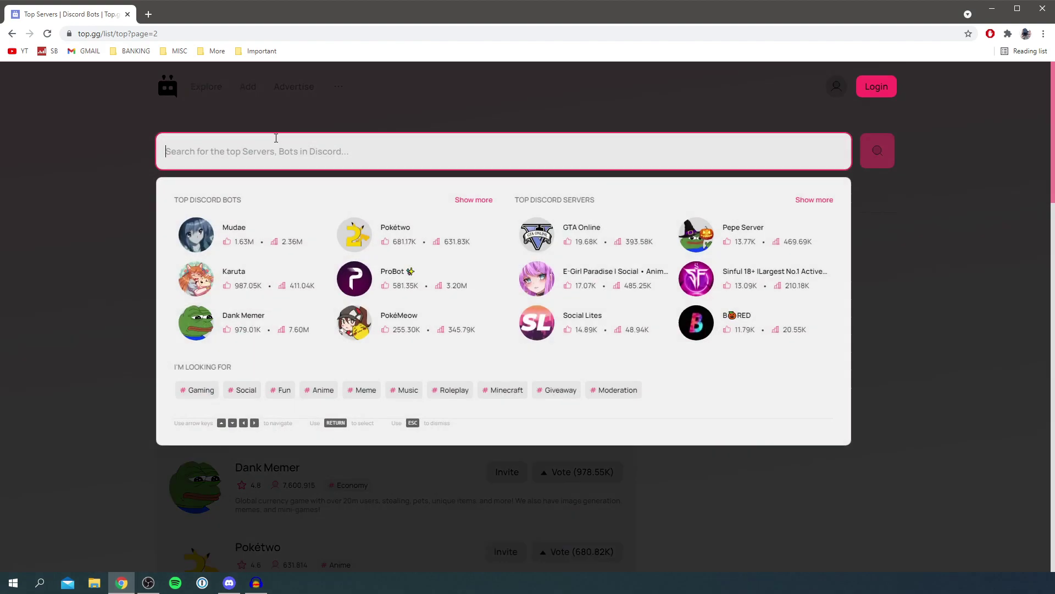
{"action": "type", "text": "dyno"}
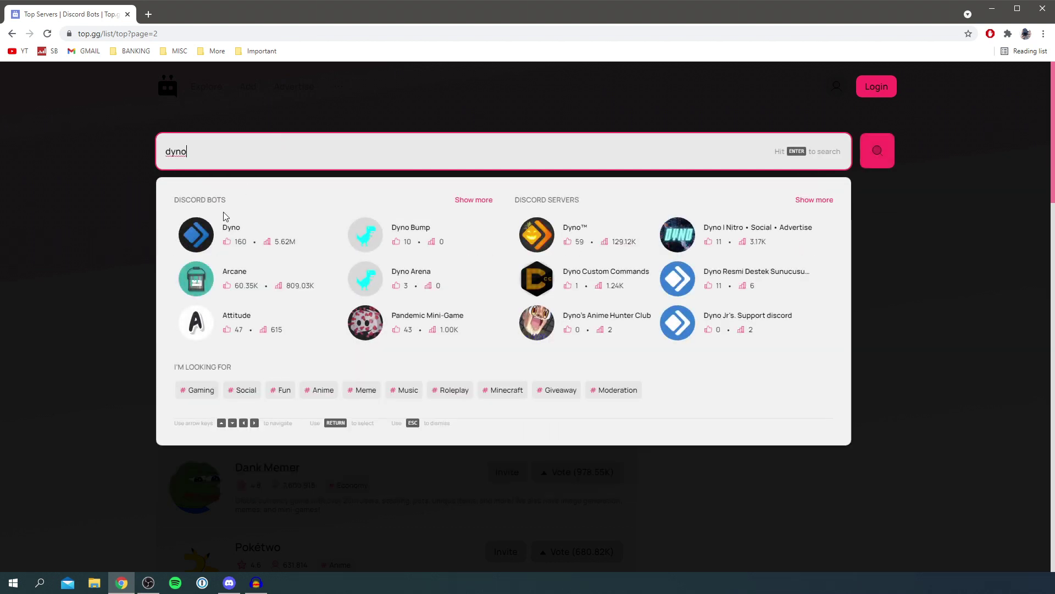
{"action": "left_click", "coordinate": [217, 239]}
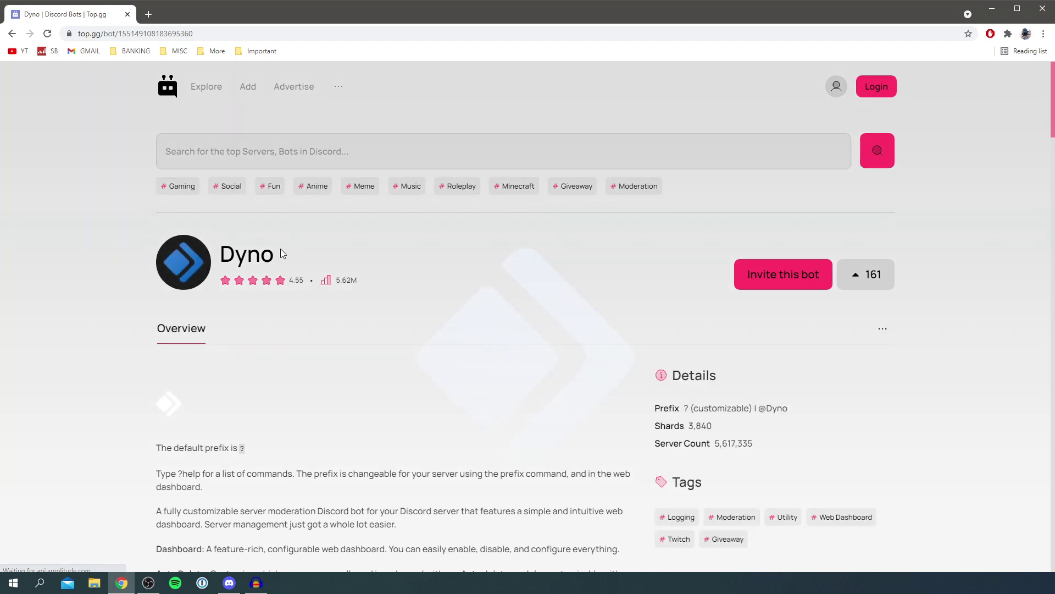
{"action": "scroll", "coordinate": [418, 286], "scroll_direction": "down", "scroll_amount": 2}
{"action": "scroll", "coordinate": [448, 294], "scroll_direction": "up", "scroll_amount": 2}
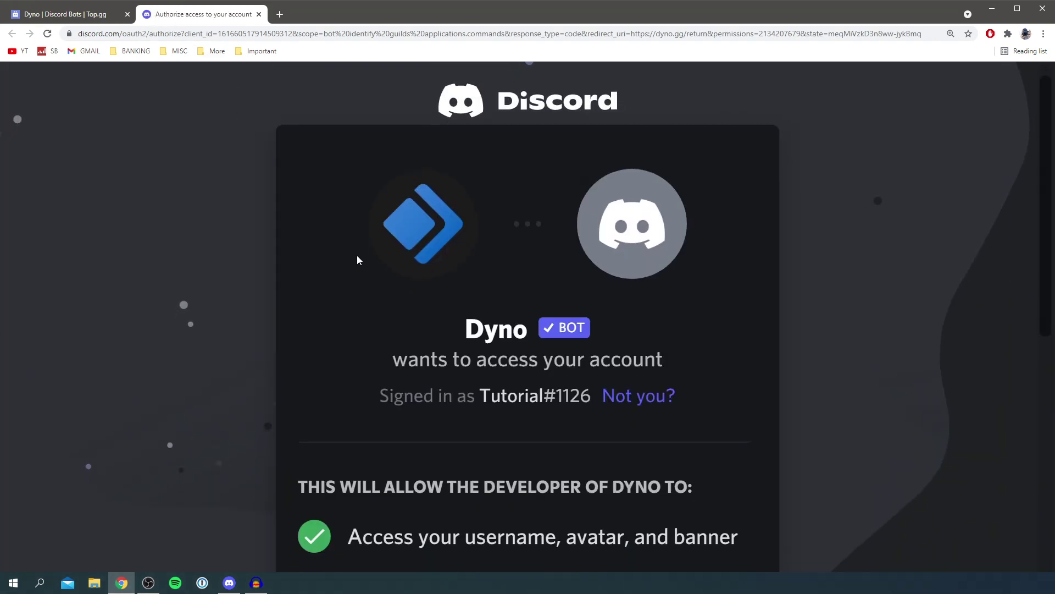
{"action": "left_click", "coordinate": [950, 34]}
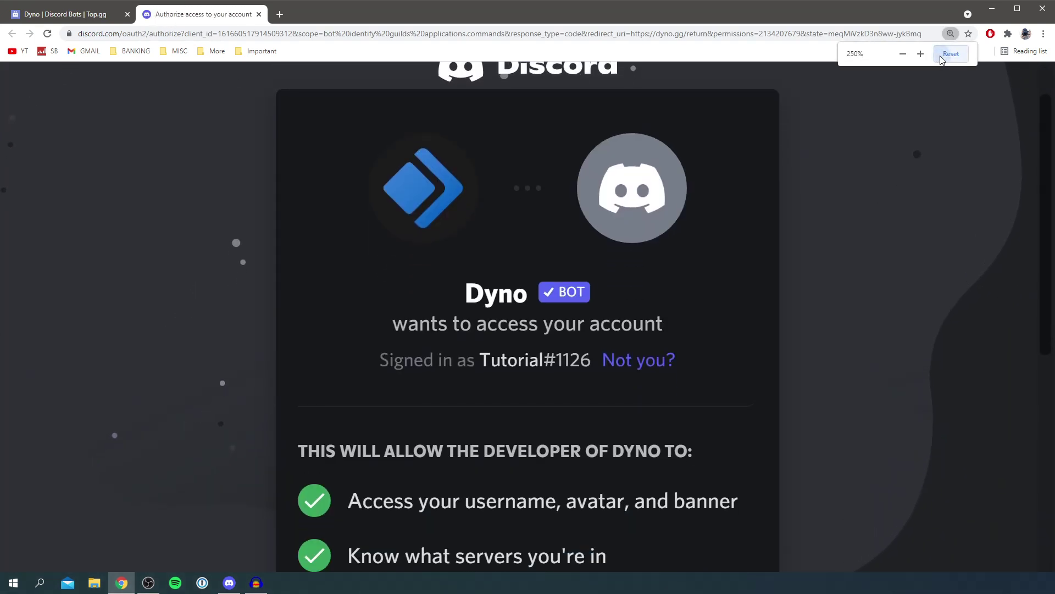
{"action": "left_click", "coordinate": [946, 53]}
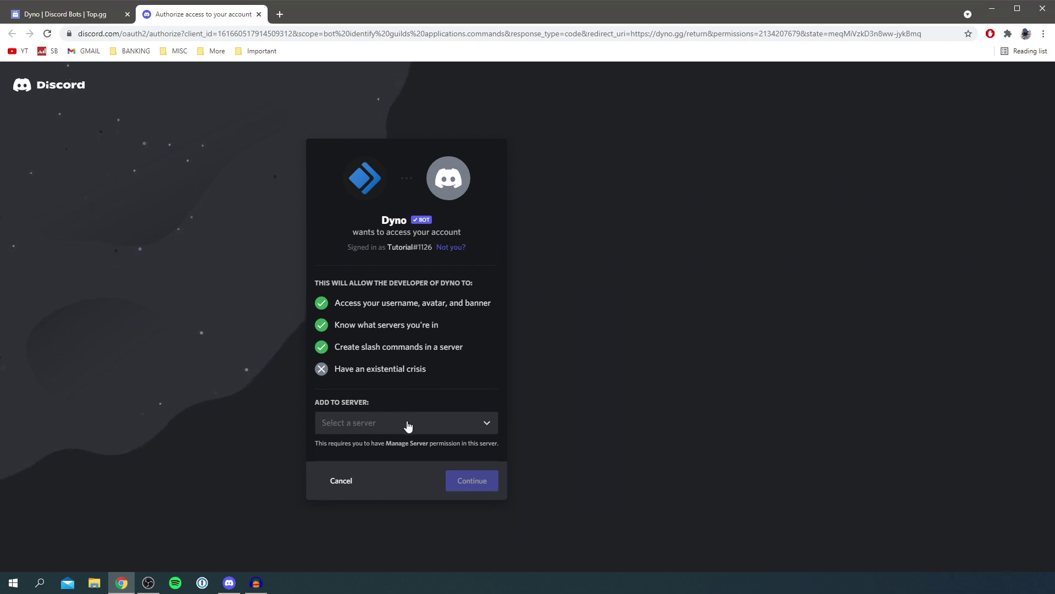
{"action": "left_click", "coordinate": [388, 422]}
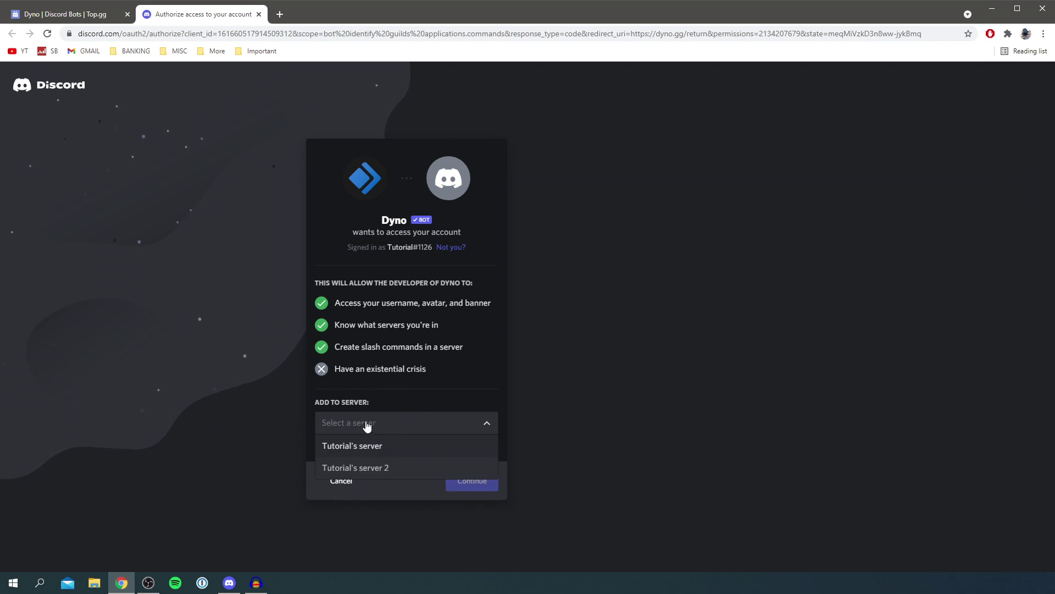
{"action": "left_click", "coordinate": [379, 449]}
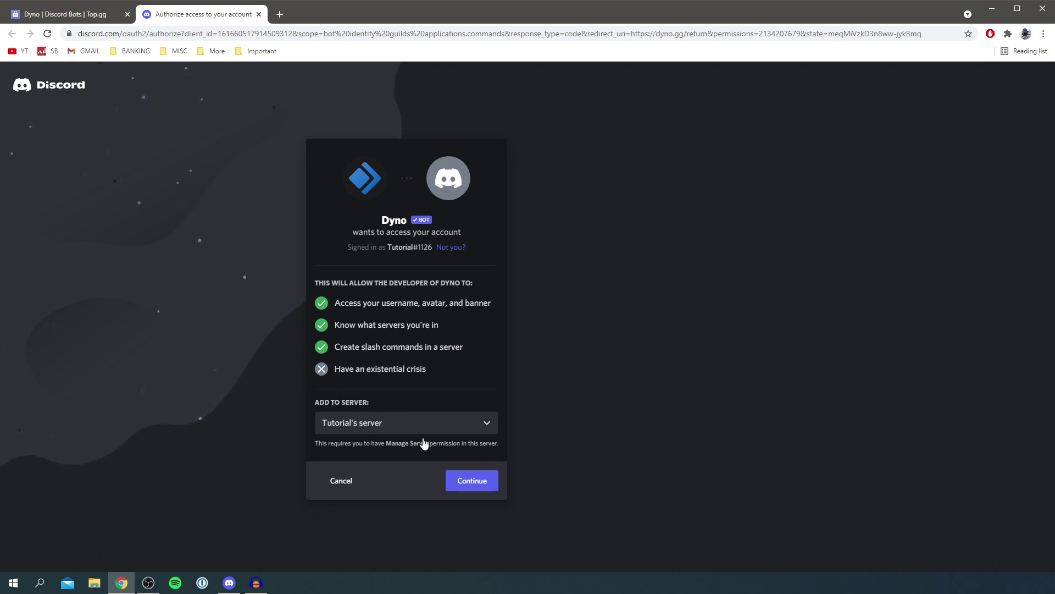
Step: Continue, authorize all of Dyno's requested permissions, and pass the hCaptcha check
{"action": "left_click", "coordinate": [460, 478]}
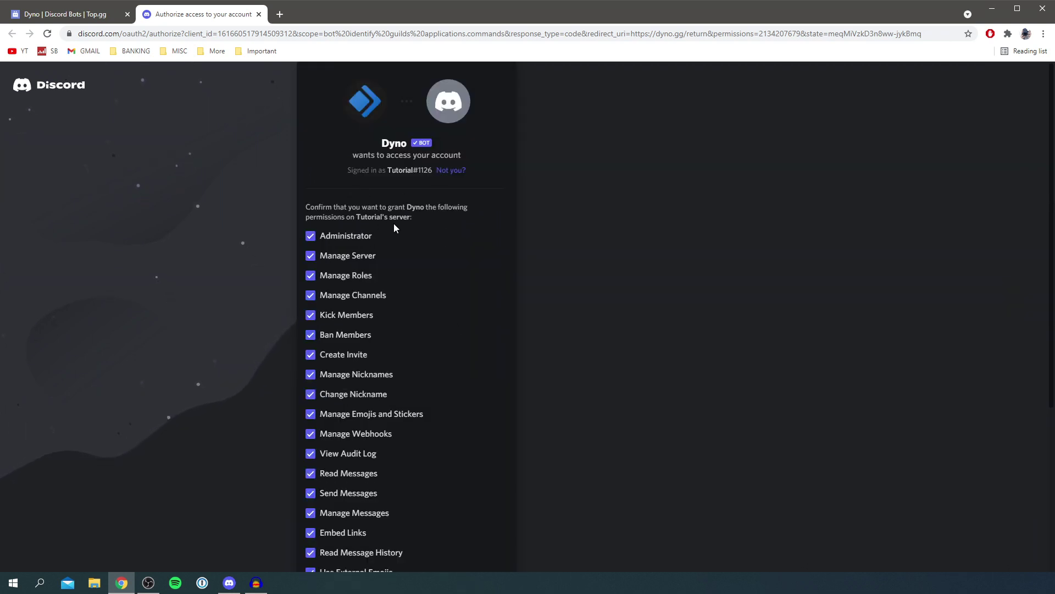
{"action": "scroll", "coordinate": [394, 225], "scroll_direction": "down", "scroll_amount": 5}
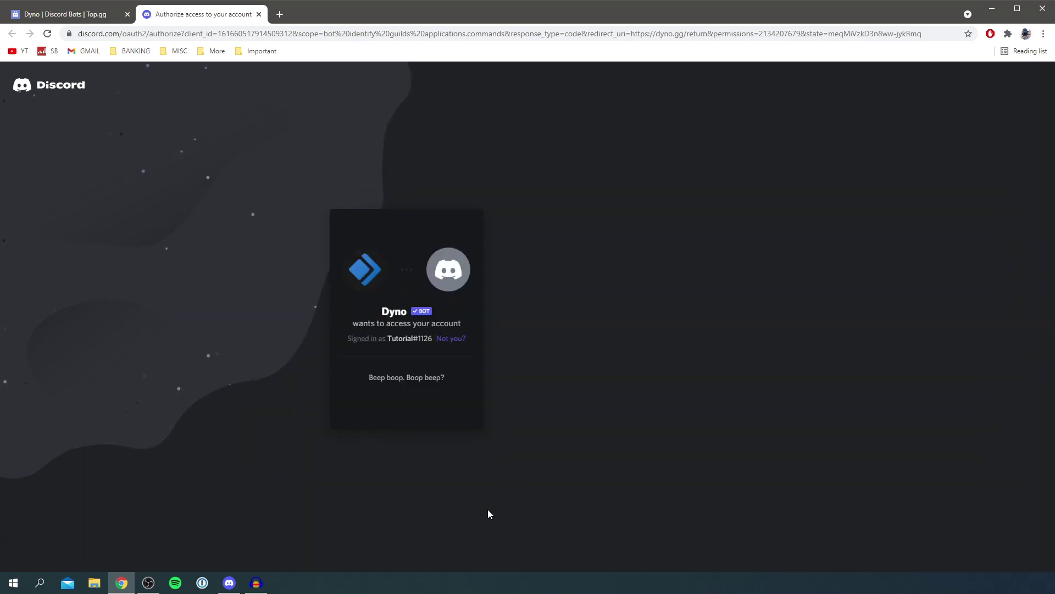
{"action": "left_click", "coordinate": [341, 379]}
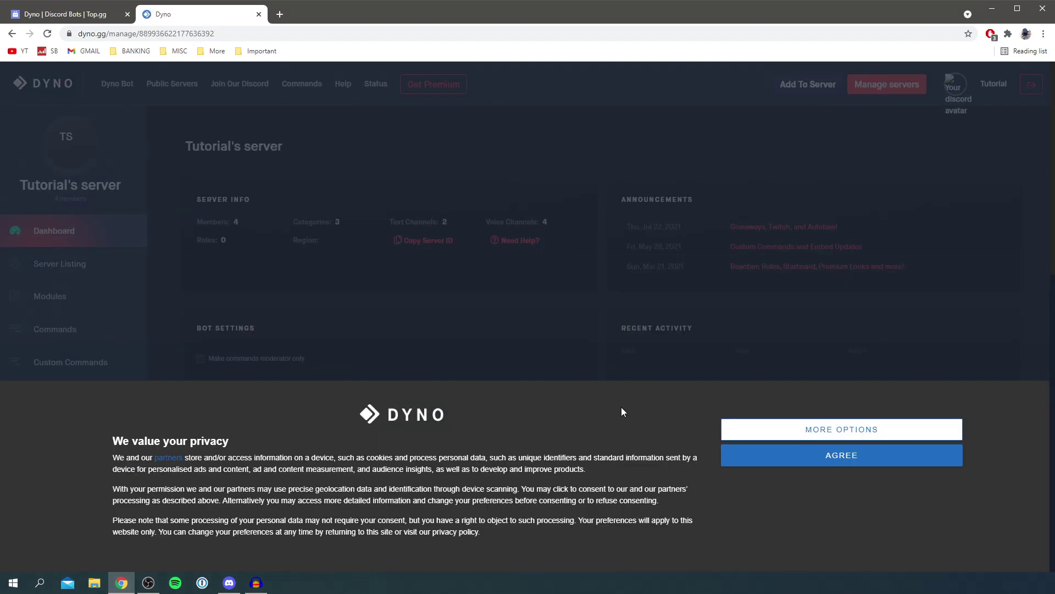
Step: Accept Dyno's cookie notice and check Discord's #general, where Dyno now appears online
{"action": "left_click", "coordinate": [782, 460]}
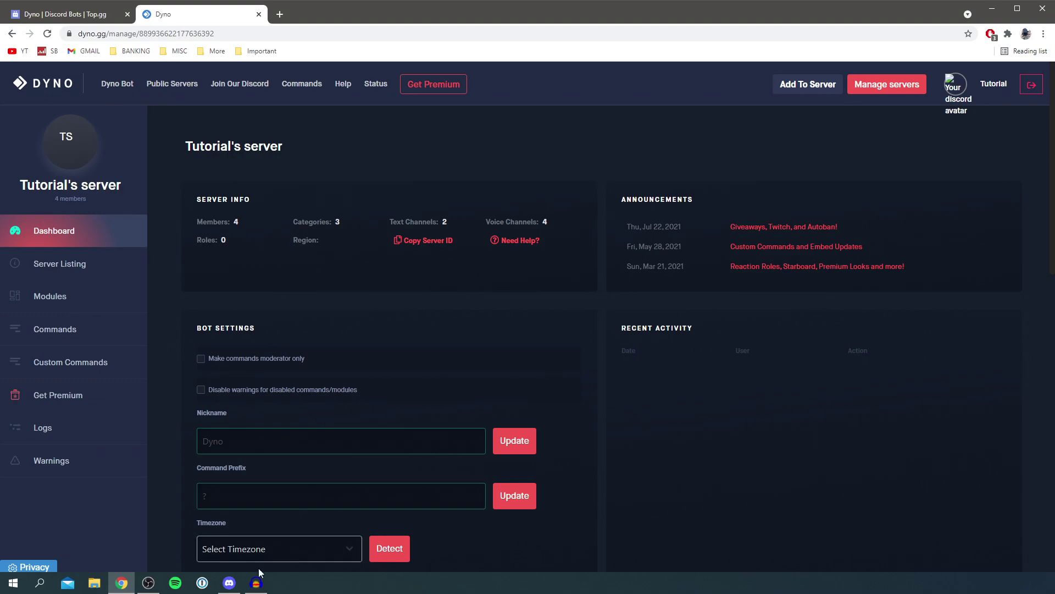
{"action": "left_click", "coordinate": [231, 583]}
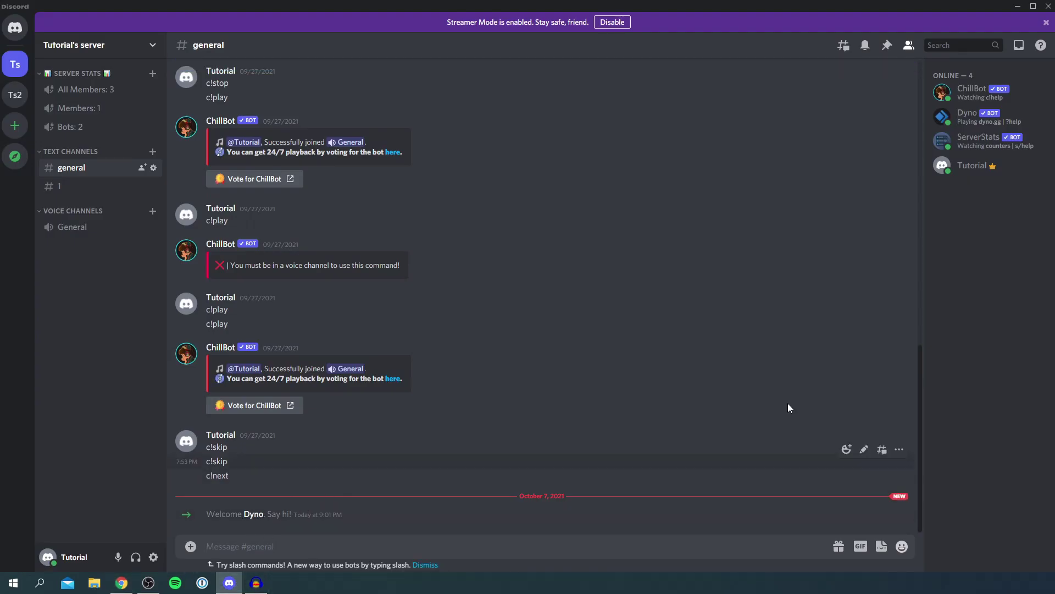
Step: Set an AFK status in #general using Dyno's /afk set command with message 'hello'
{"action": "key", "text": "alt+Tab"}
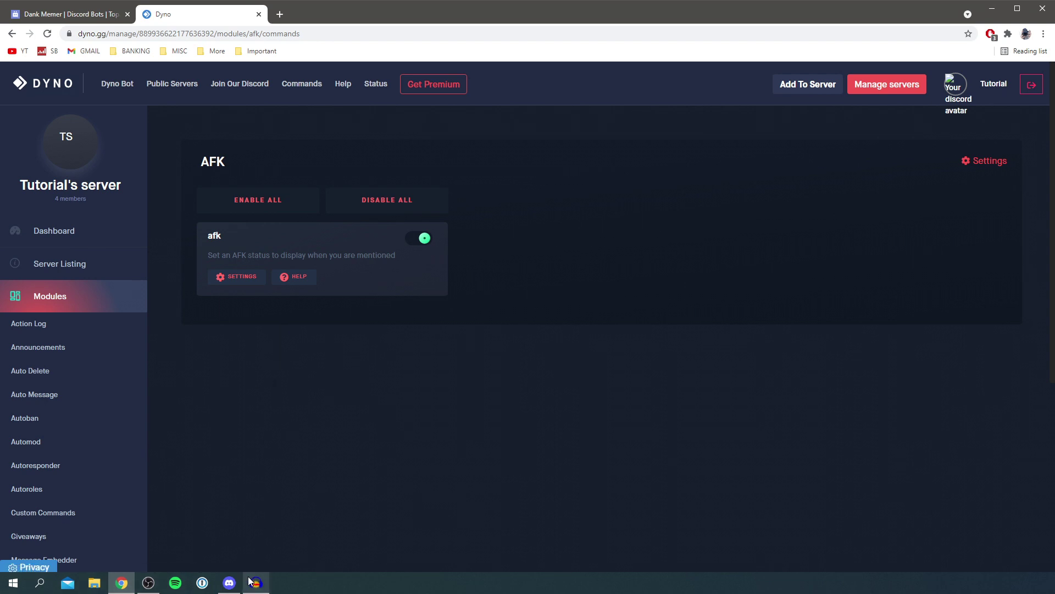
{"action": "left_click", "coordinate": [229, 583]}
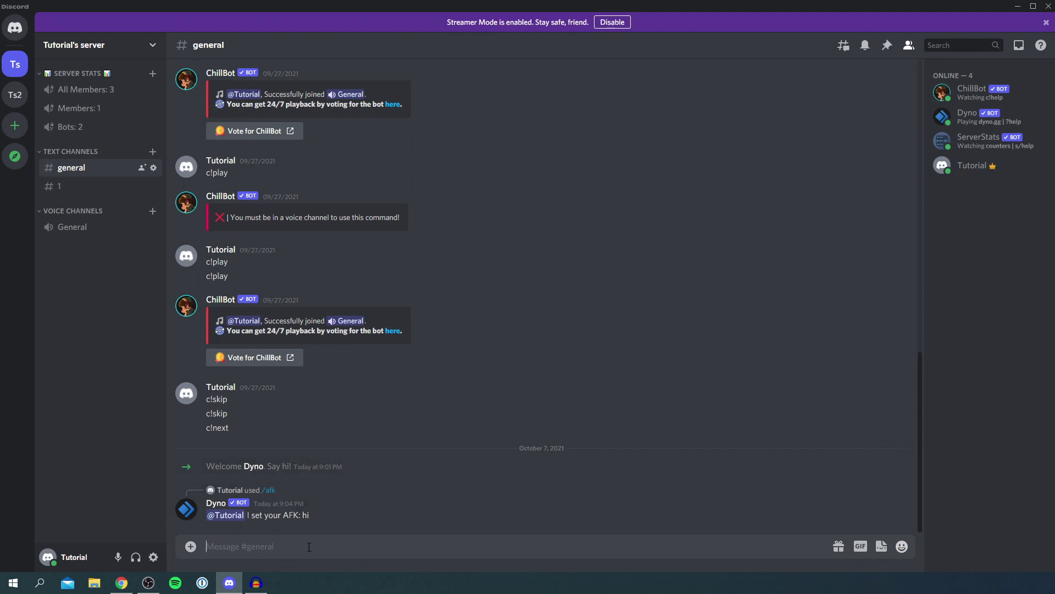
{"action": "type", "text": "/afk"}
{"action": "key", "text": "Tab"}
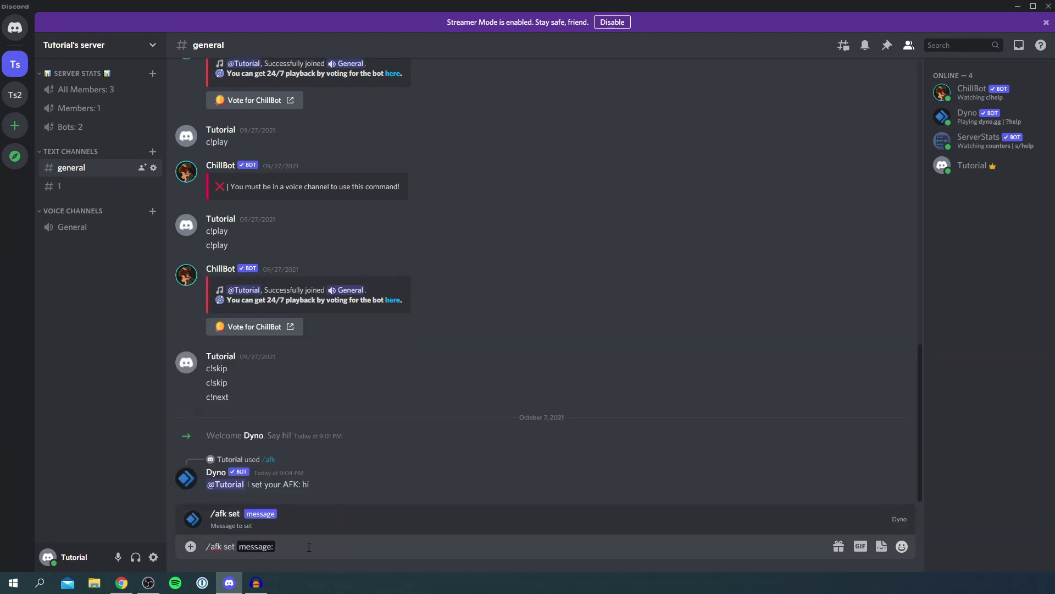
{"action": "type", "text": "hello"}
{"action": "key", "text": "Return"}
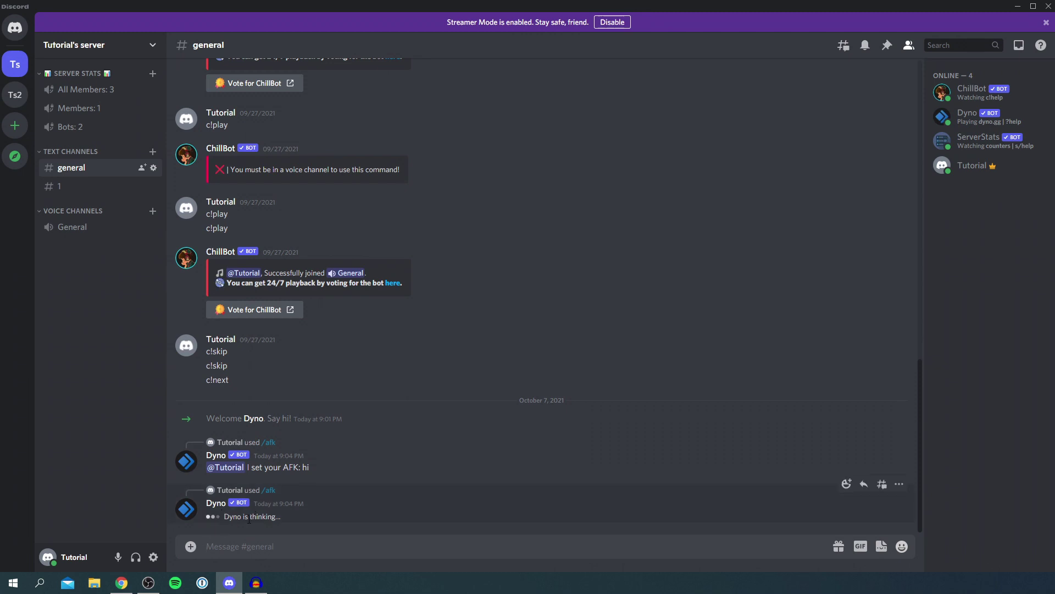
{"action": "left_click", "coordinate": [121, 583]}
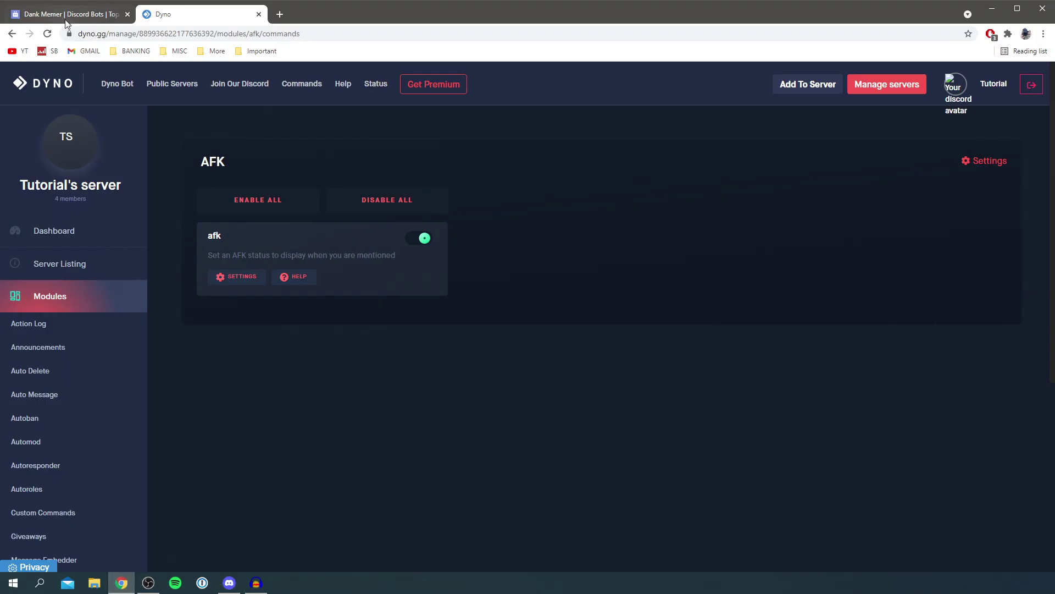
Step: Visit the Top.gg bot list and Dyno's home page, then return to Discord's #general
{"action": "left_click", "coordinate": [68, 21]}
{"action": "left_click", "coordinate": [11, 34]}
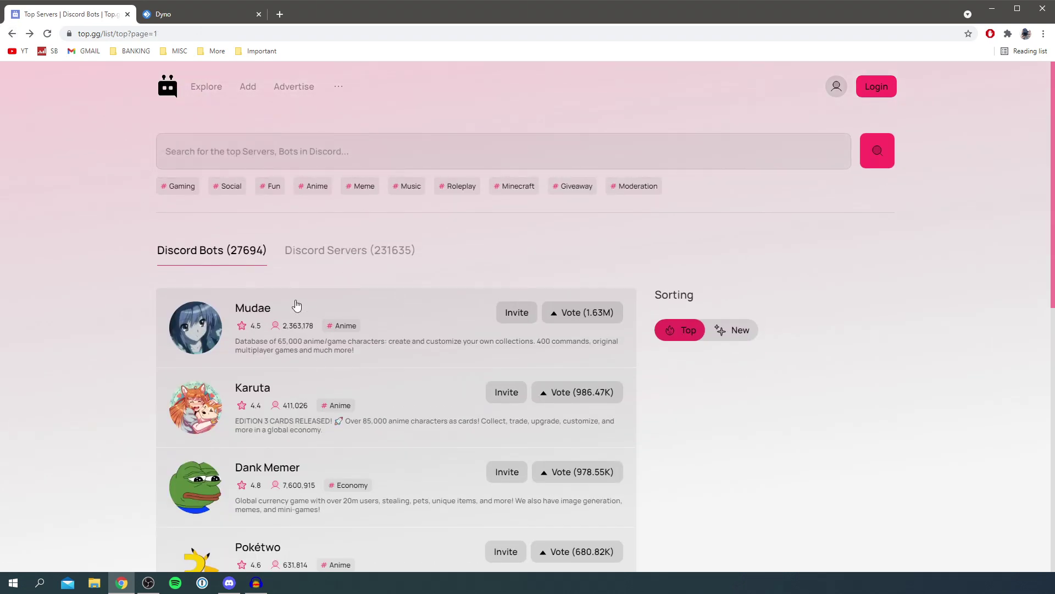
{"action": "left_click", "coordinate": [206, 11]}
{"action": "left_click", "coordinate": [66, 87]}
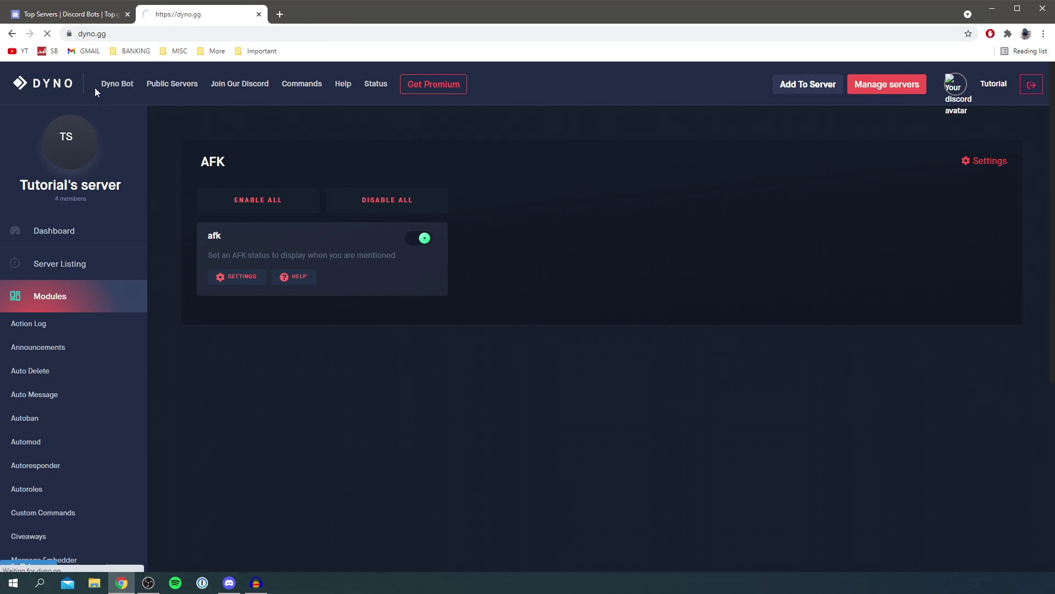
{"action": "scroll", "coordinate": [253, 288], "scroll_direction": "down", "scroll_amount": 4}
{"action": "scroll", "coordinate": [491, 308], "scroll_direction": "up", "scroll_amount": 4}
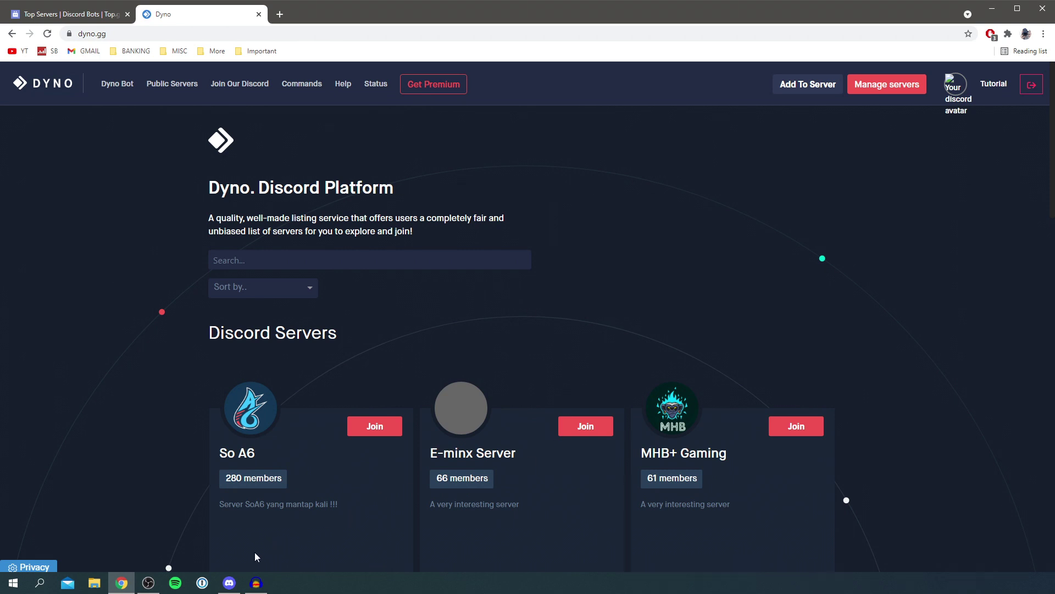
{"action": "left_click", "coordinate": [229, 583]}
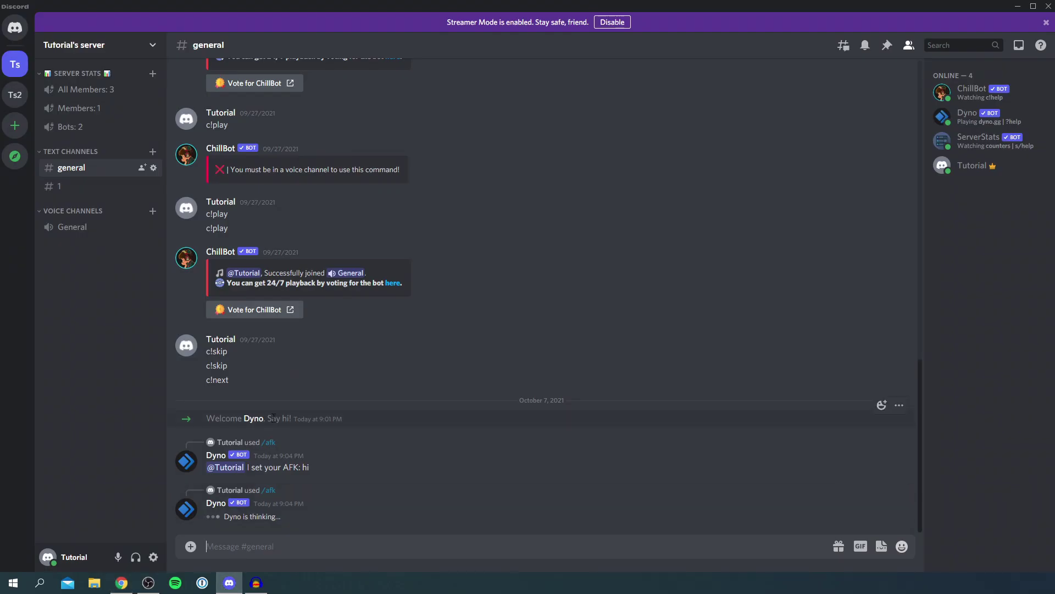